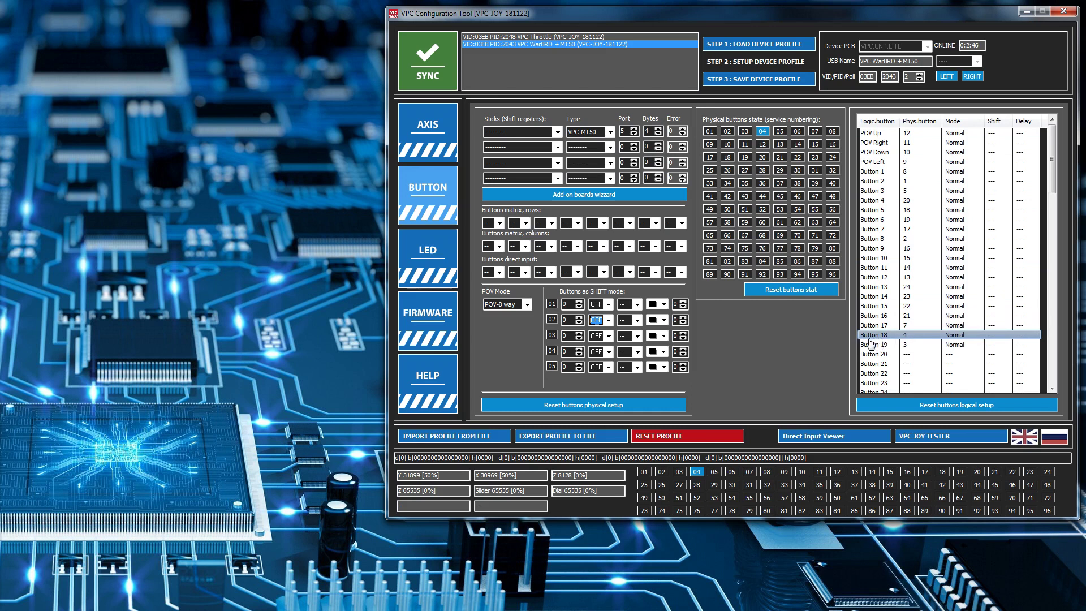
# - Clear physical button 4 from logical Button 18 and save it
pyautogui.doubleClick(919, 335)
pyautogui.click(895, 236)
pyautogui.click(955, 238)
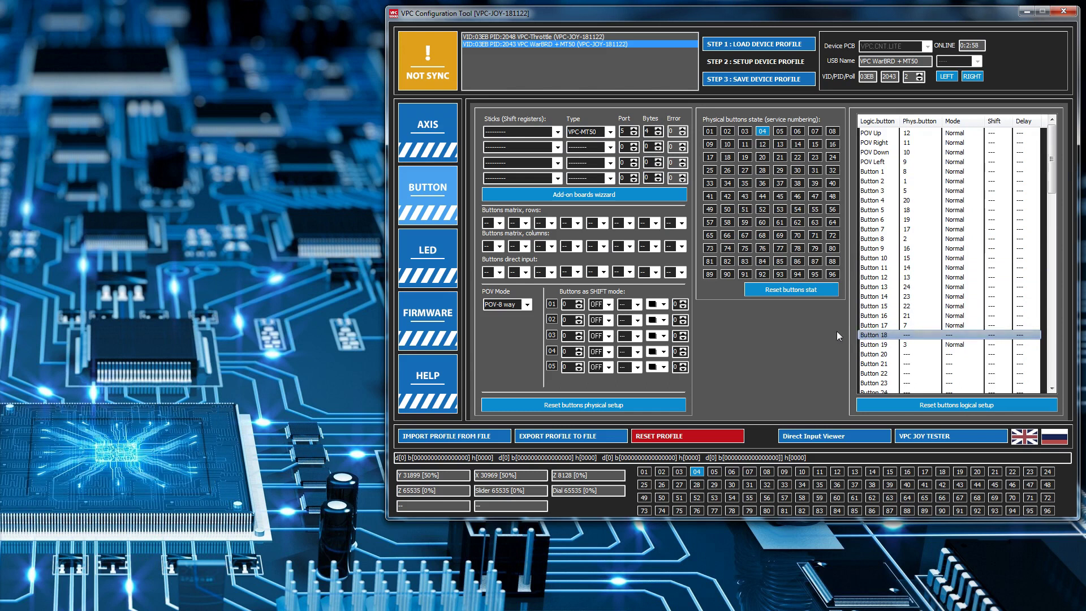
# - Reset the button-state readout, then set shift rows 01 and 02 to button 4 with row 02 ON
pyautogui.click(784, 290)
pyautogui.click(567, 305)
pyautogui.write('4')
pyautogui.press('Tab')
pyautogui.write('4')
pyautogui.click(609, 320)
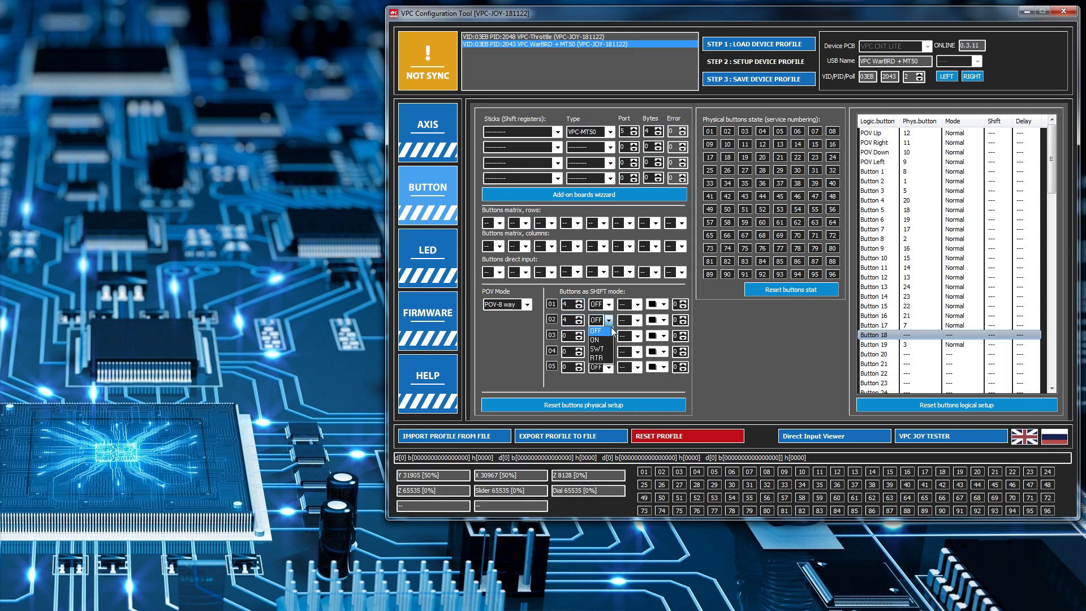
pyautogui.click(599, 340)
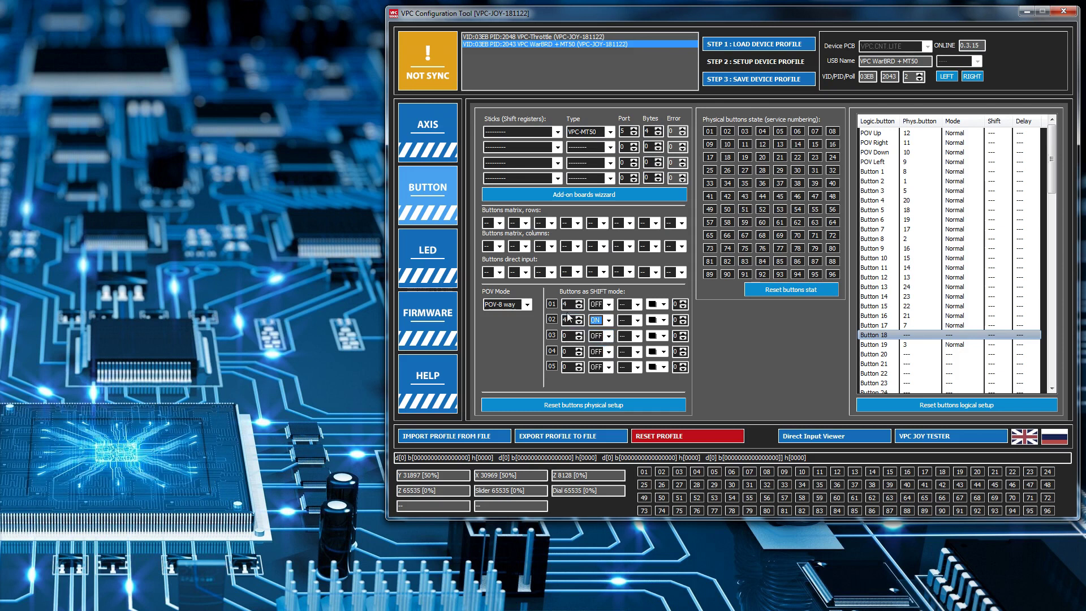
# - Check the button numbers in both shift rows and save the device profile to the stick
pyautogui.moveTo(571, 303); pyautogui.dragTo(563, 303)
pyautogui.click(571, 320)
pyautogui.doubleClick(564, 320)
pyautogui.click(747, 83)
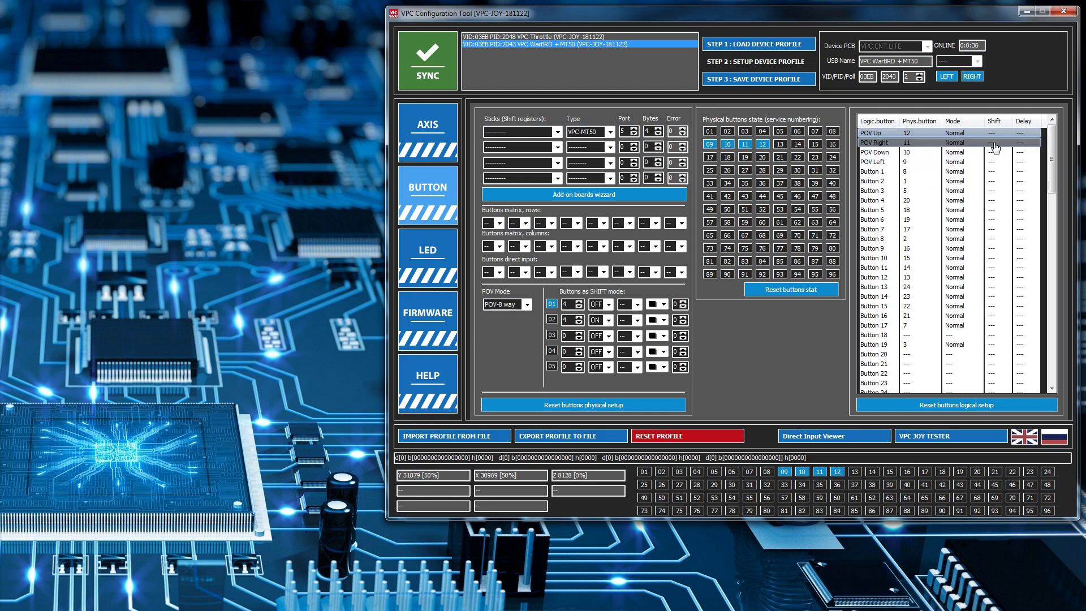
# - Give POV Up, Right, Down and Left shift state 1, saving each one
pyautogui.doubleClick(920, 134)
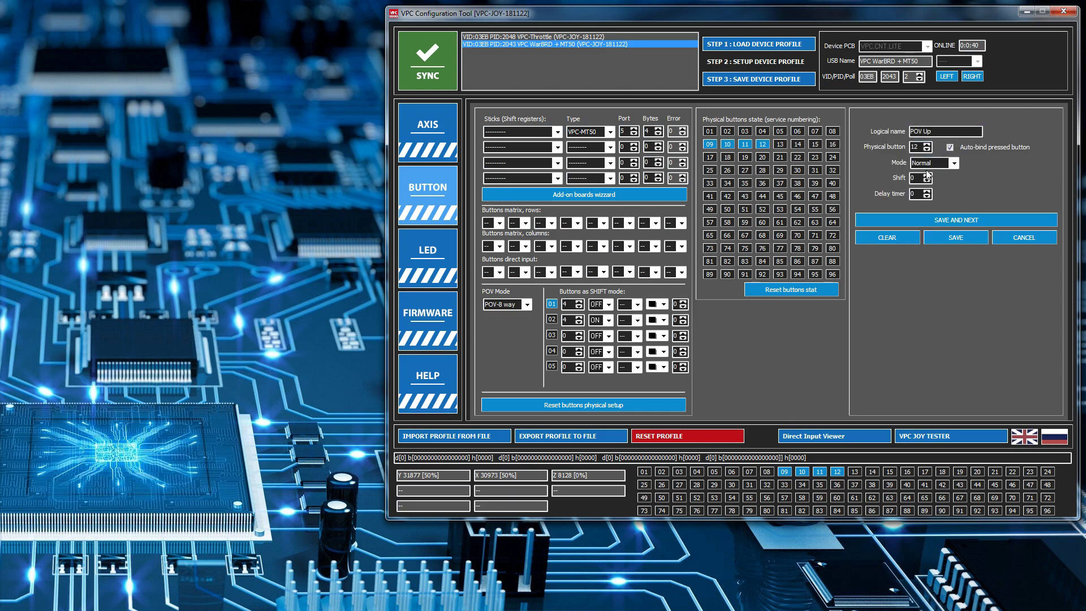
pyautogui.click(927, 175)
pyautogui.click(938, 219)
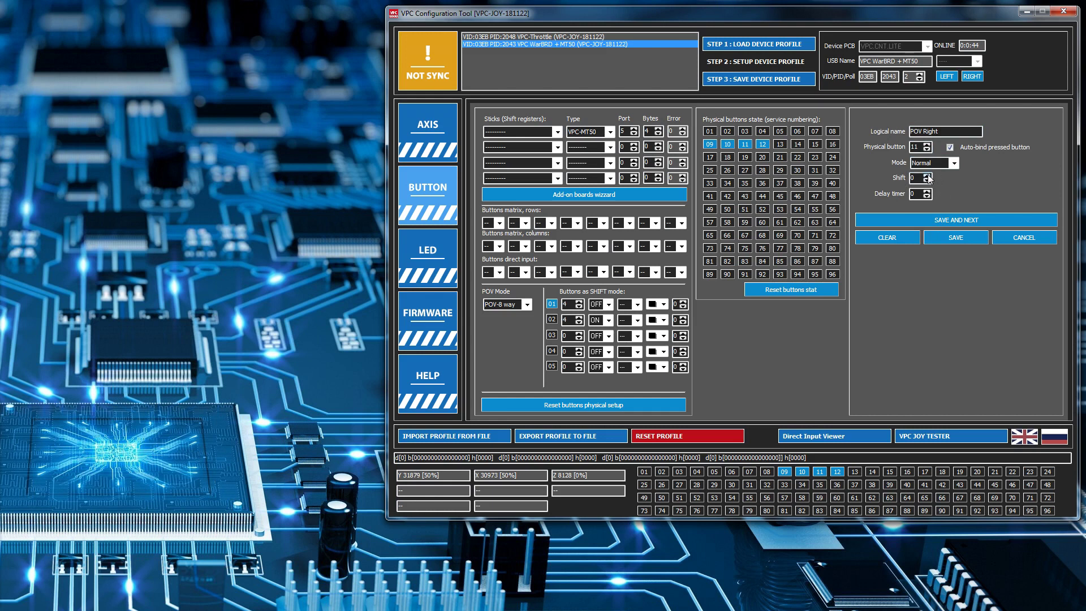
pyautogui.click(950, 219)
pyautogui.click(927, 176)
pyautogui.click(951, 223)
pyautogui.click(928, 175)
pyautogui.click(952, 238)
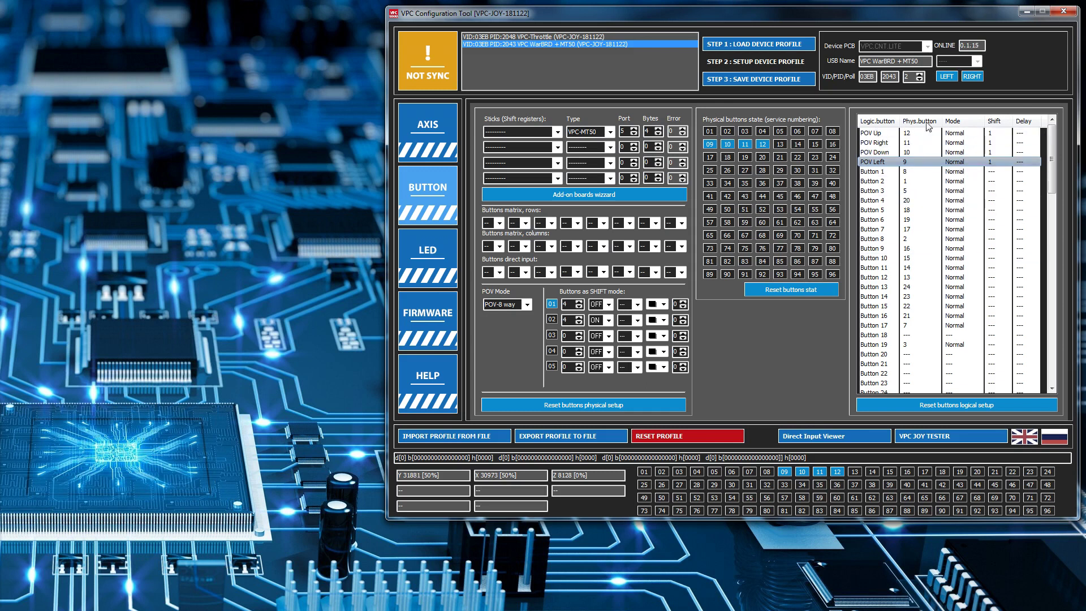
# - Set logical Button 18 to shift state 2 and save it
pyautogui.doubleClick(918, 335)
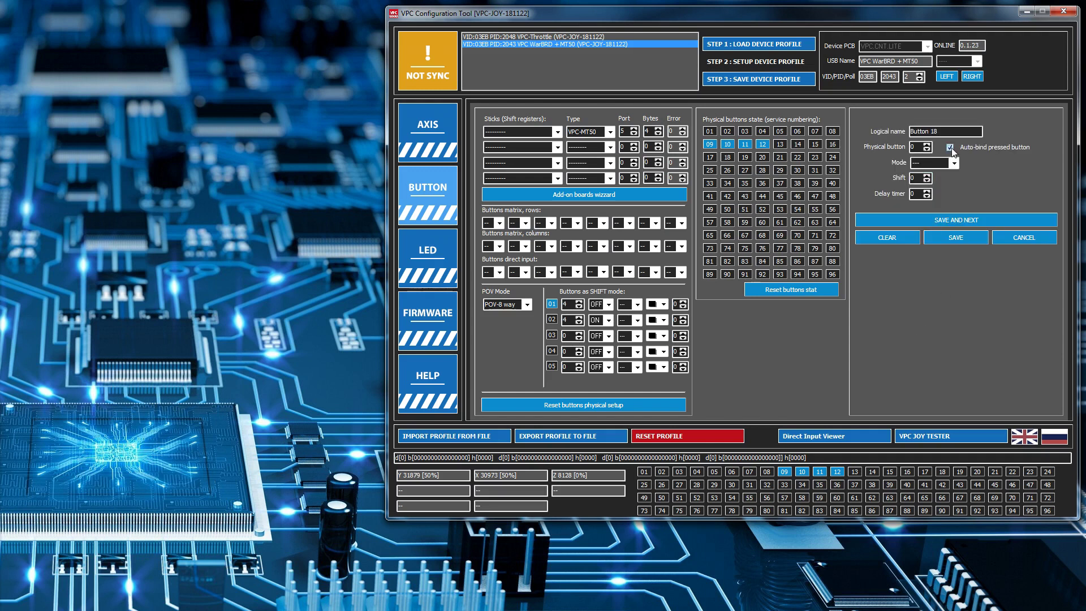
pyautogui.click(928, 176)
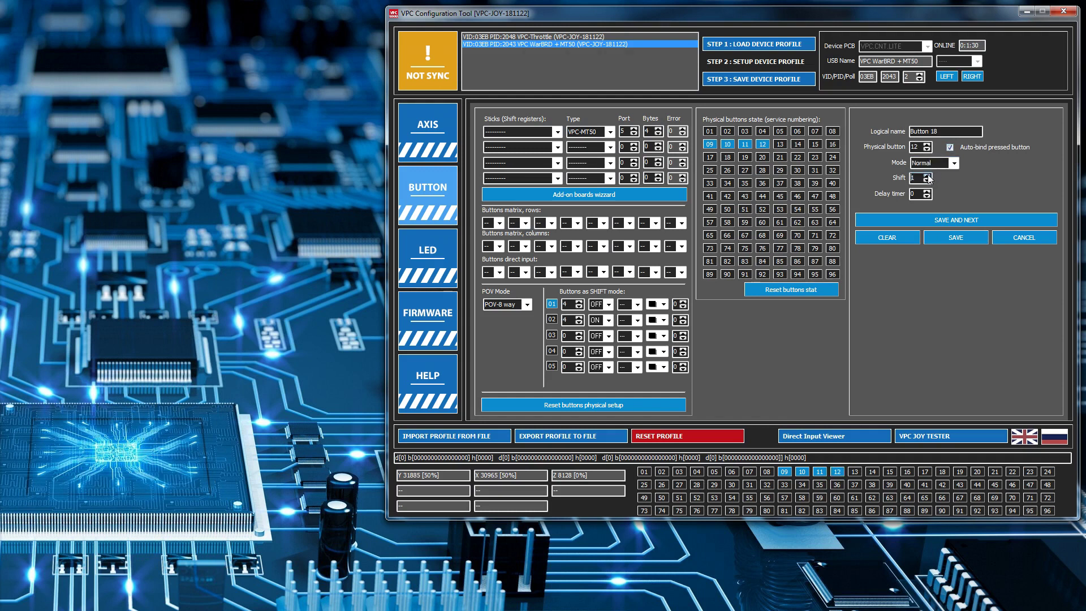
pyautogui.click(953, 240)
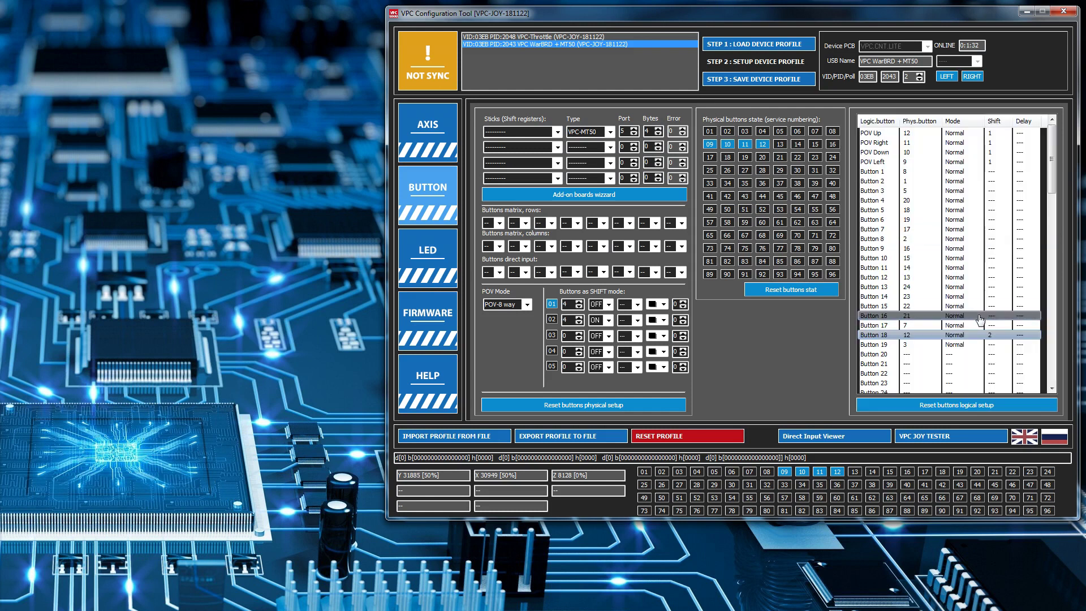
# - Set Buttons 20, 21 and 22 to shift state 2, saving each through to Button 22
pyautogui.doubleClick(916, 356)
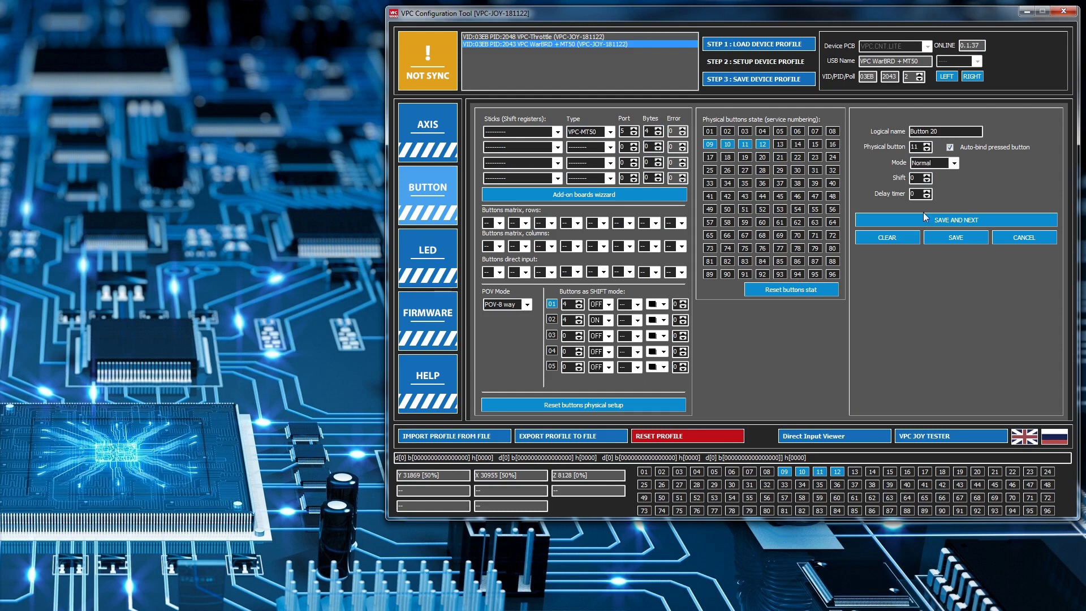
pyautogui.click(927, 176)
pyautogui.click(927, 176)
pyautogui.click(950, 222)
pyautogui.click(946, 221)
pyautogui.click(962, 237)
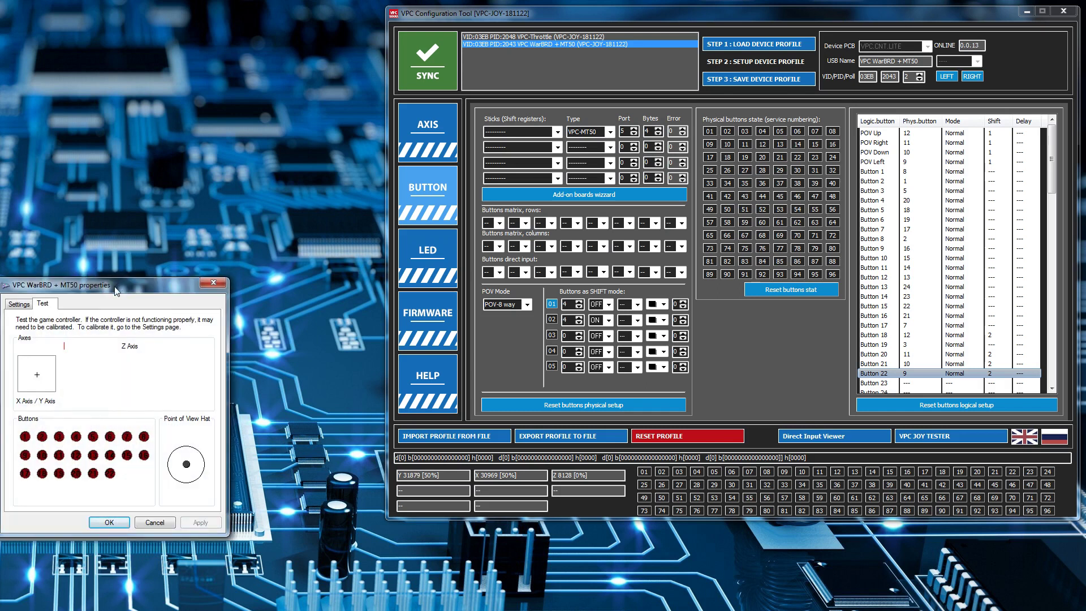
# - Place the WarBRD + MT50 properties dialog beside the configuration tool and scroll the tool's button list
pyautogui.moveTo(114, 288); pyautogui.dragTo(244, 249)
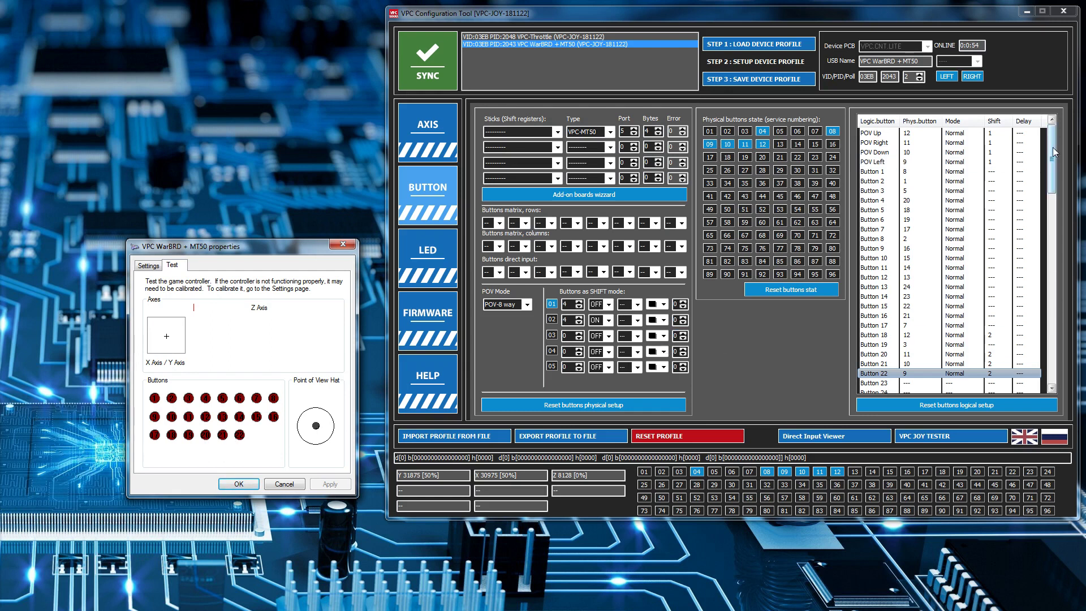
pyautogui.moveTo(1053, 151); pyautogui.dragTo(1053, 169)
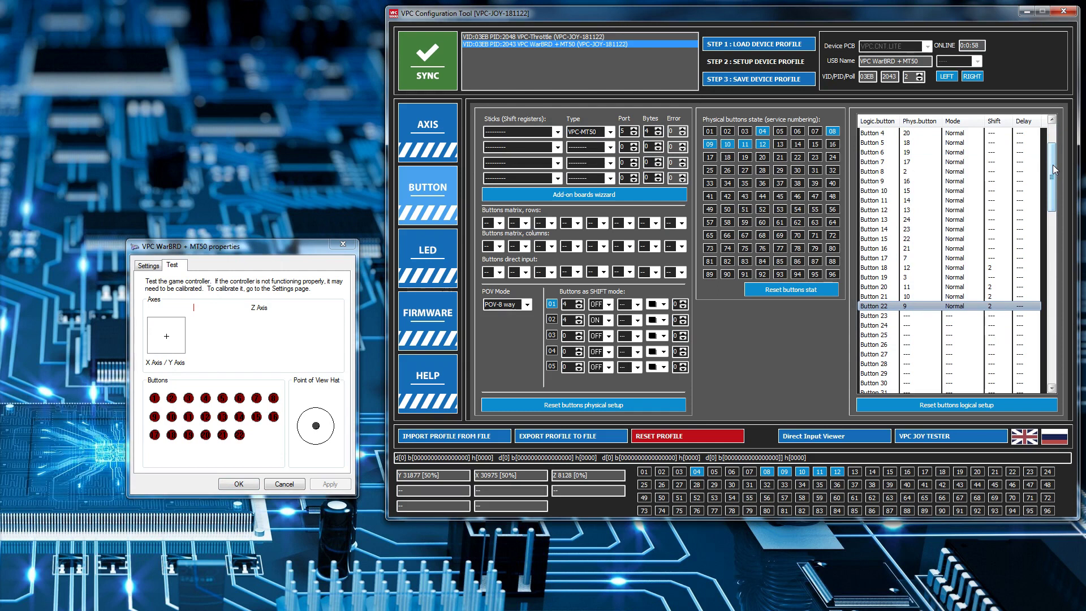
pyautogui.moveTo(1053, 164); pyautogui.dragTo(1054, 138)
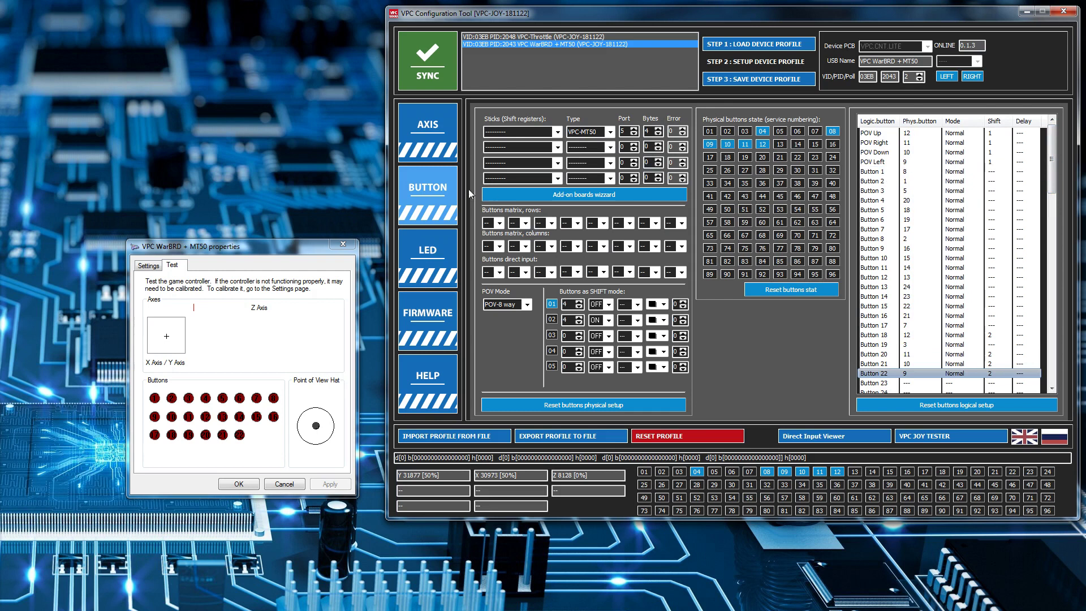
pyautogui.click(270, 261)
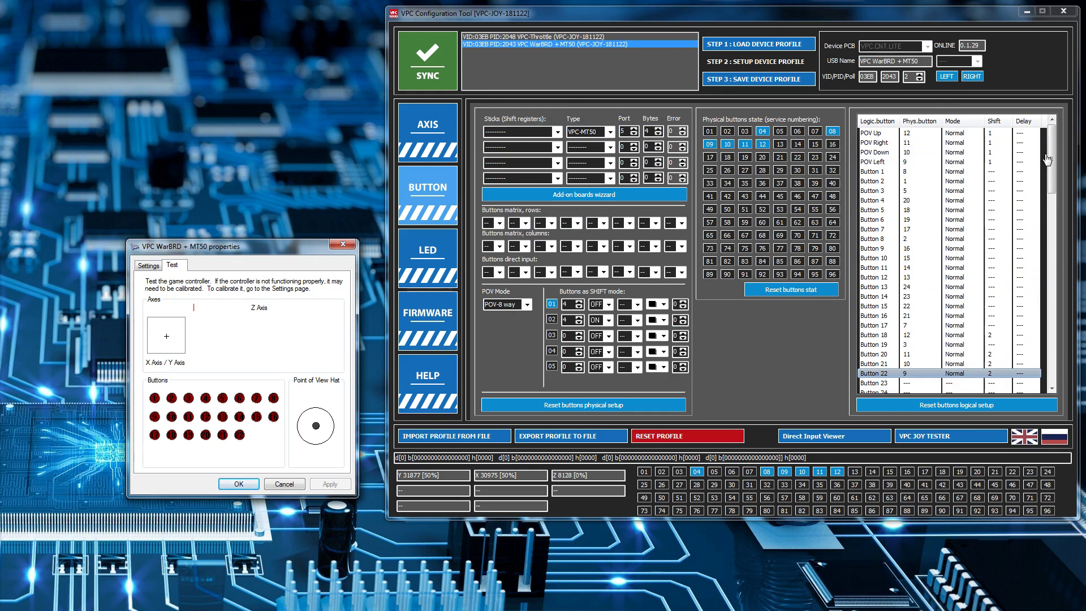
pyautogui.moveTo(1049, 154)
pyautogui.mouseDown()
pyautogui.moveTo(1053, 182)
pyautogui.moveTo(1050, 150)
pyautogui.mouseUp()
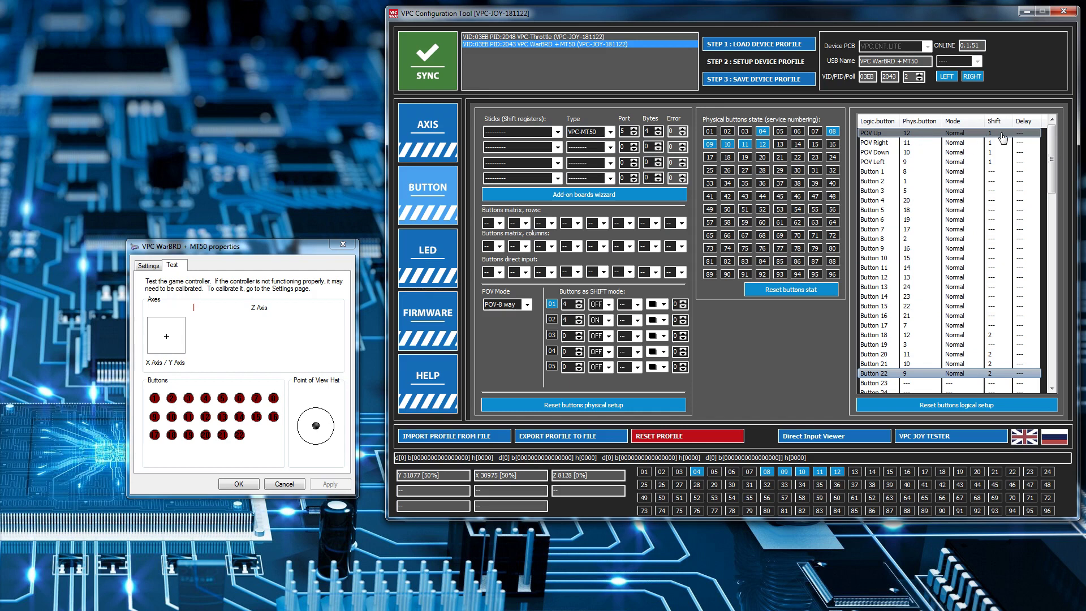
# - Scroll through the logical button list, then minimise the VPC Configuration Tool window
pyautogui.scroll(-4, 1006, 144)
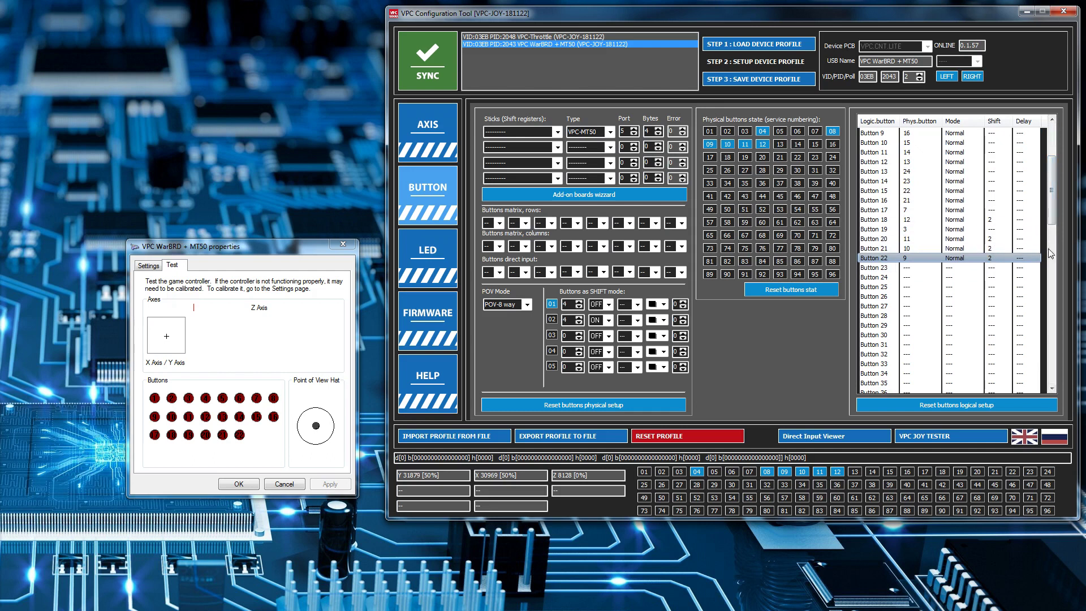
pyautogui.moveTo(1053, 217); pyautogui.dragTo(1057, 212)
pyautogui.scroll(4, 912, 174)
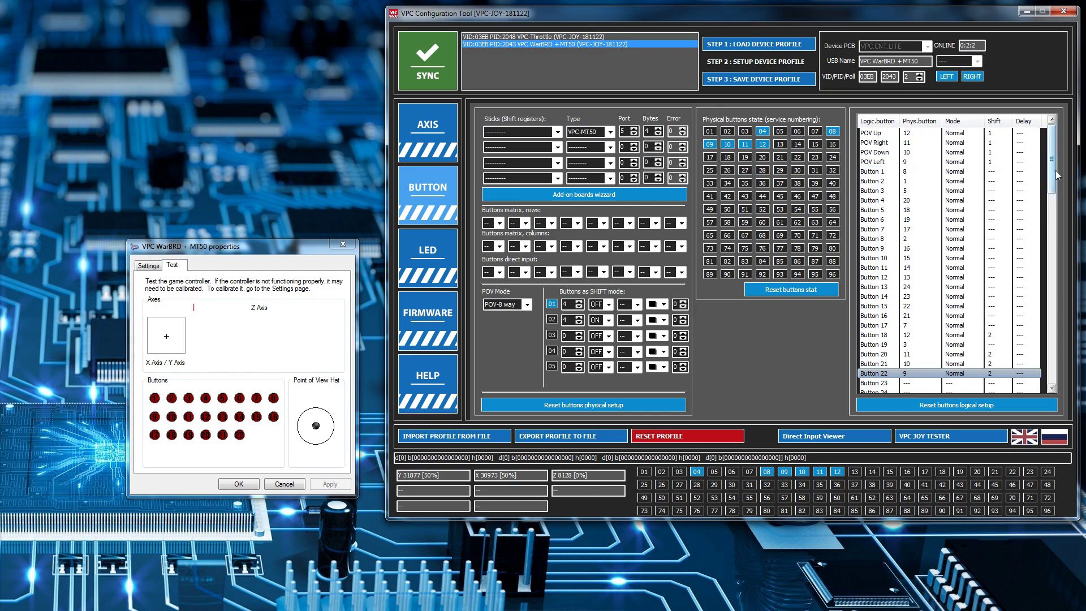
pyautogui.moveTo(1053, 171); pyautogui.dragTo(1050, 229)
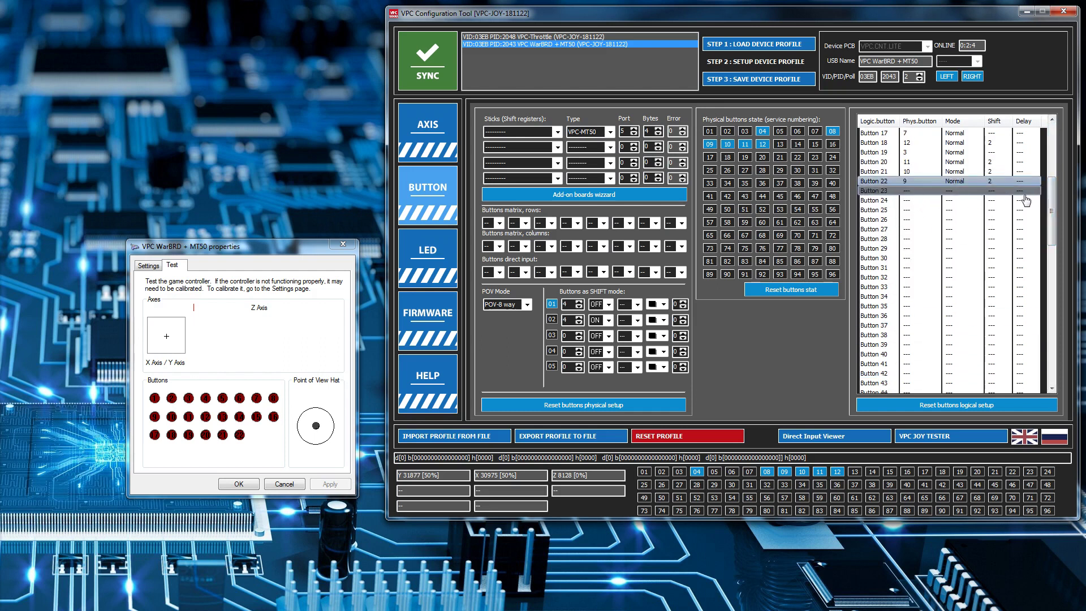
pyautogui.moveTo(1053, 211); pyautogui.dragTo(1053, 160)
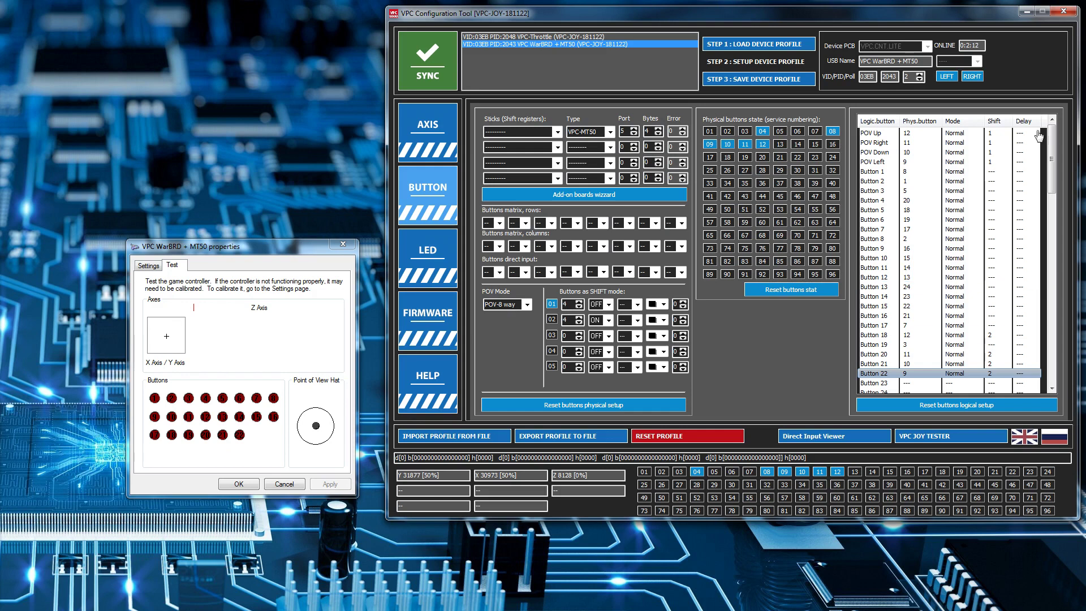
pyautogui.click(1026, 12)
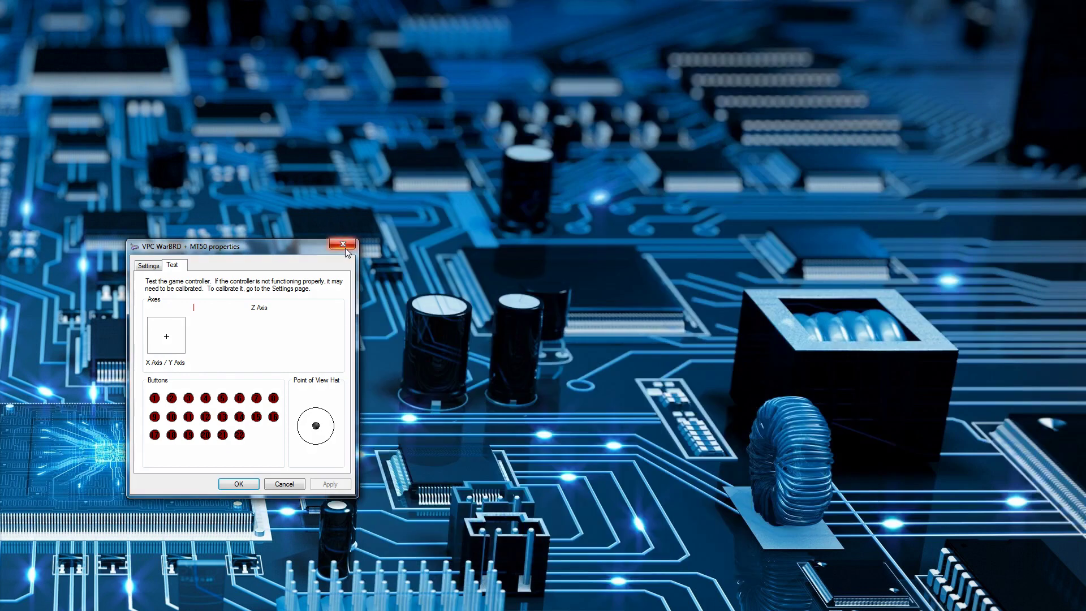